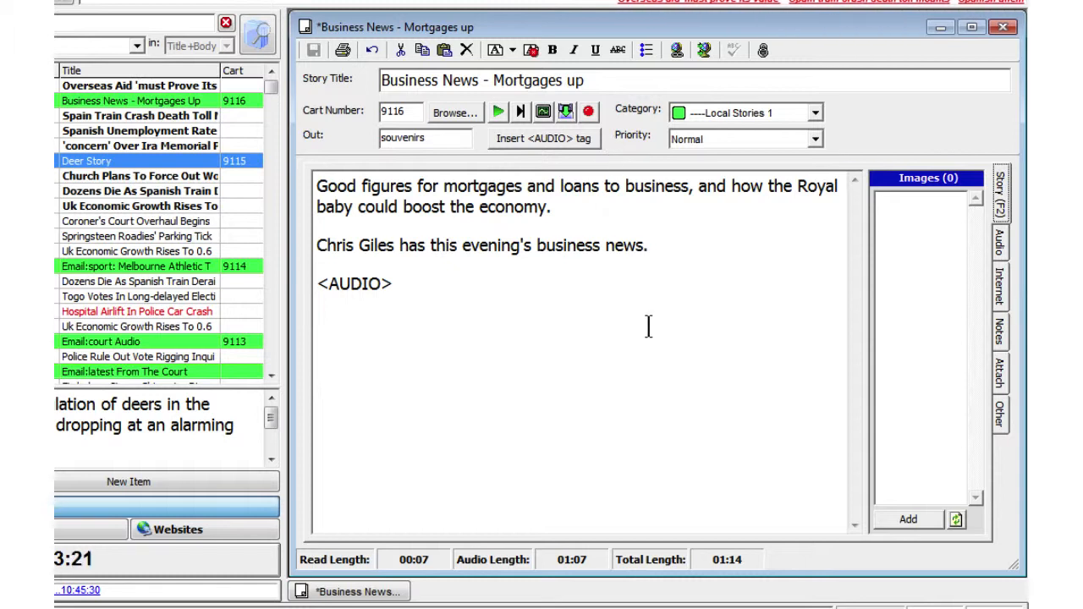
# Copy the story title into the web title and enter the sub title "Mortgage approval is on the up as revealed by Halifax".
pyautogui.click(998, 283)
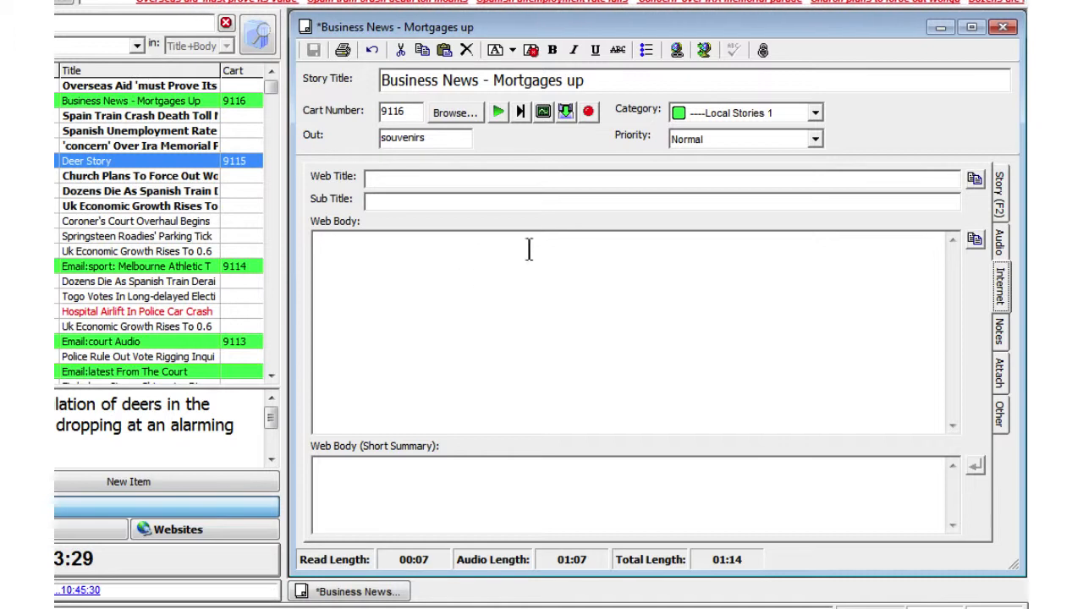
pyautogui.click(977, 180)
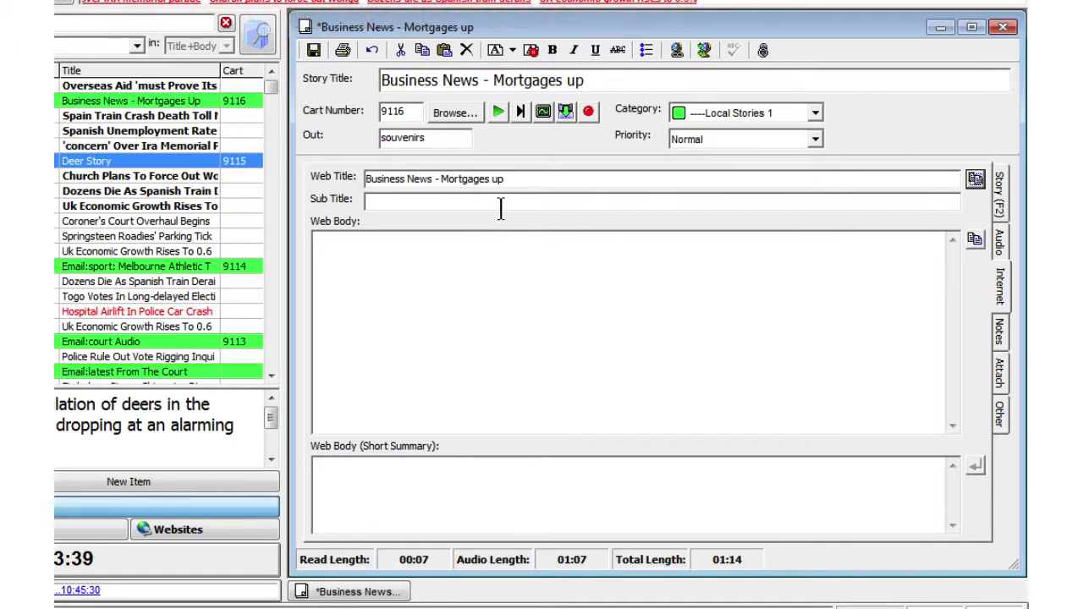
pyautogui.click(504, 205)
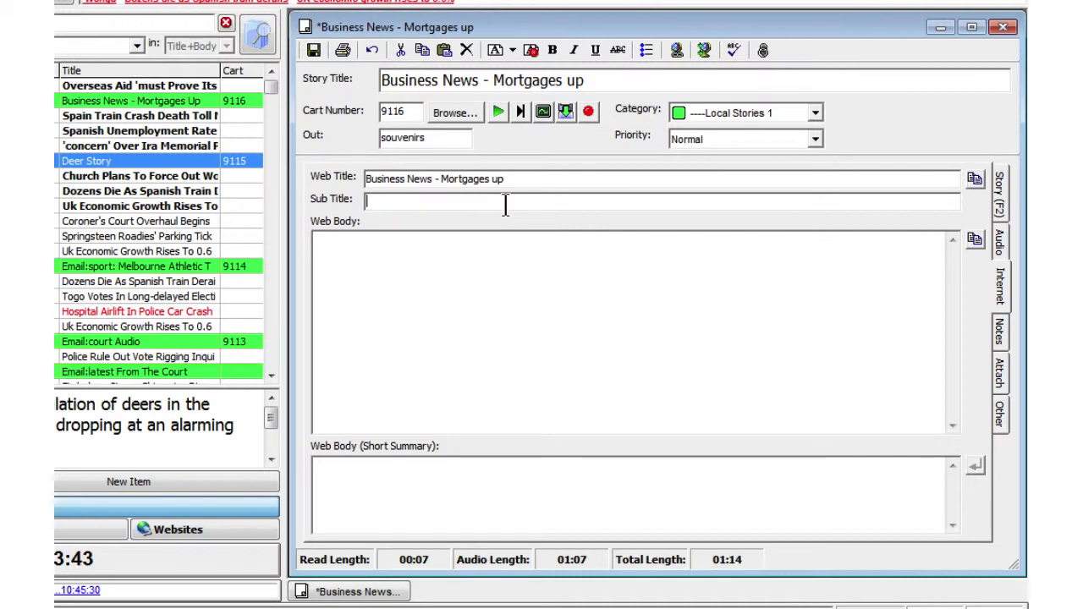
pyautogui.write('Mortage')
pyautogui.press('BackSpace')
pyautogui.press('BackSpace')
pyautogui.press('BackSpace')
pyautogui.press('BackSpace')
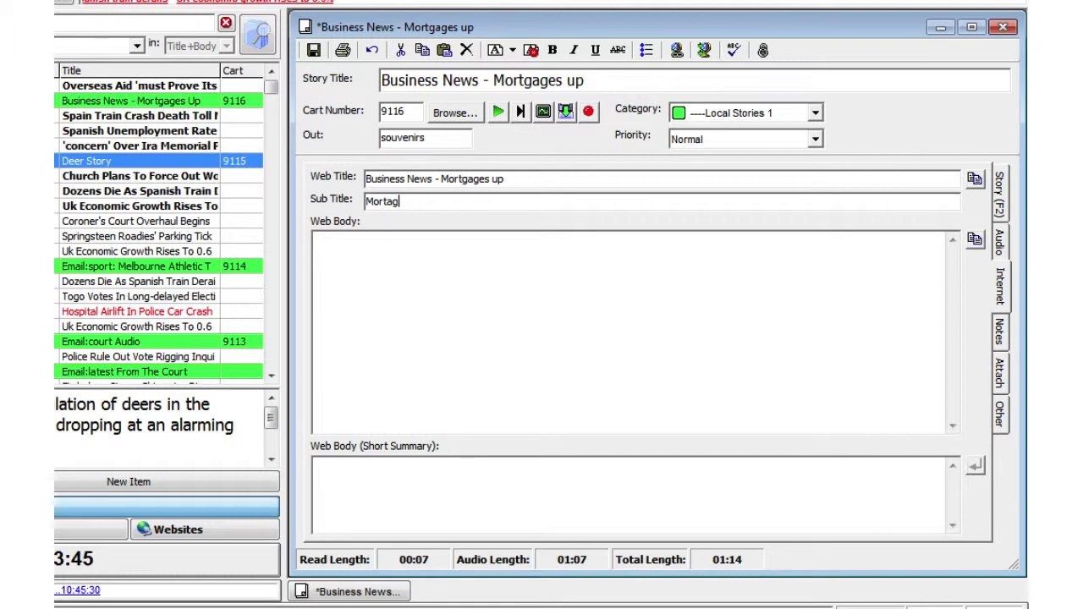
pyautogui.write('tga')
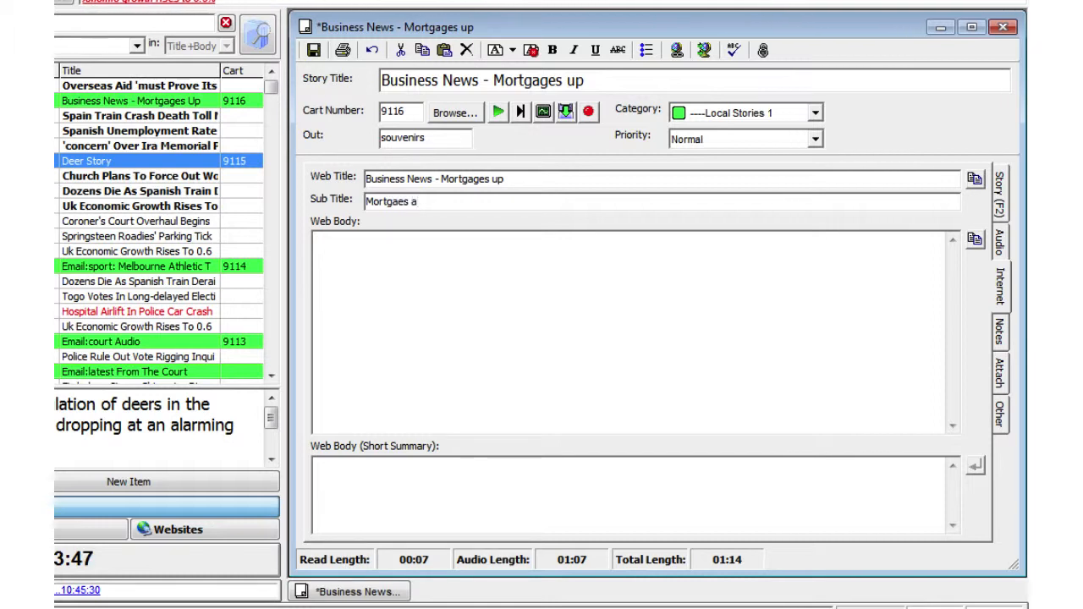
pyautogui.write('ge ap')
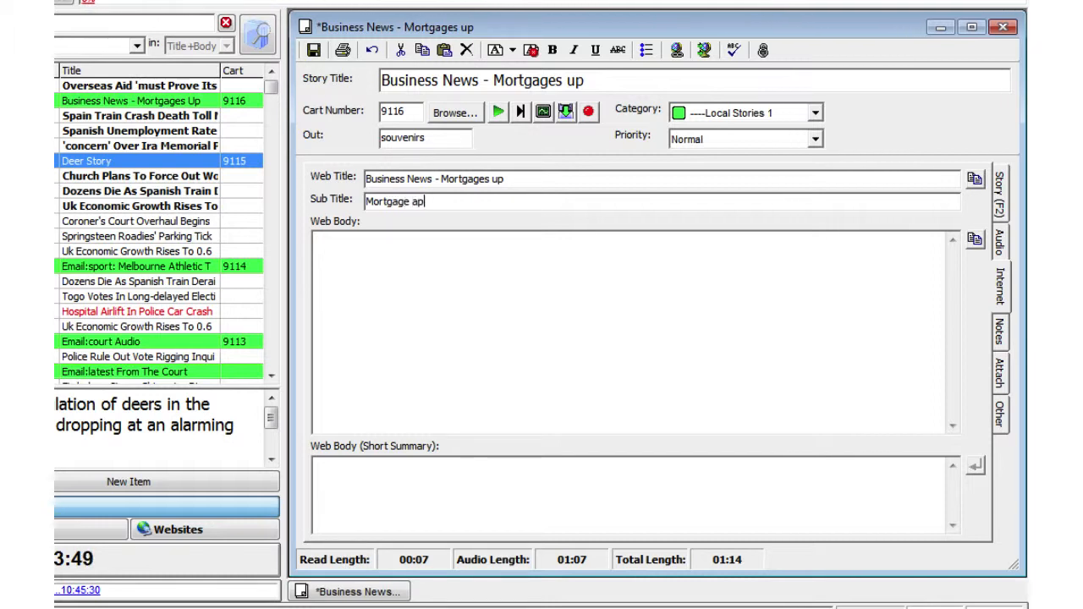
pyautogui.write('proval is on the up')
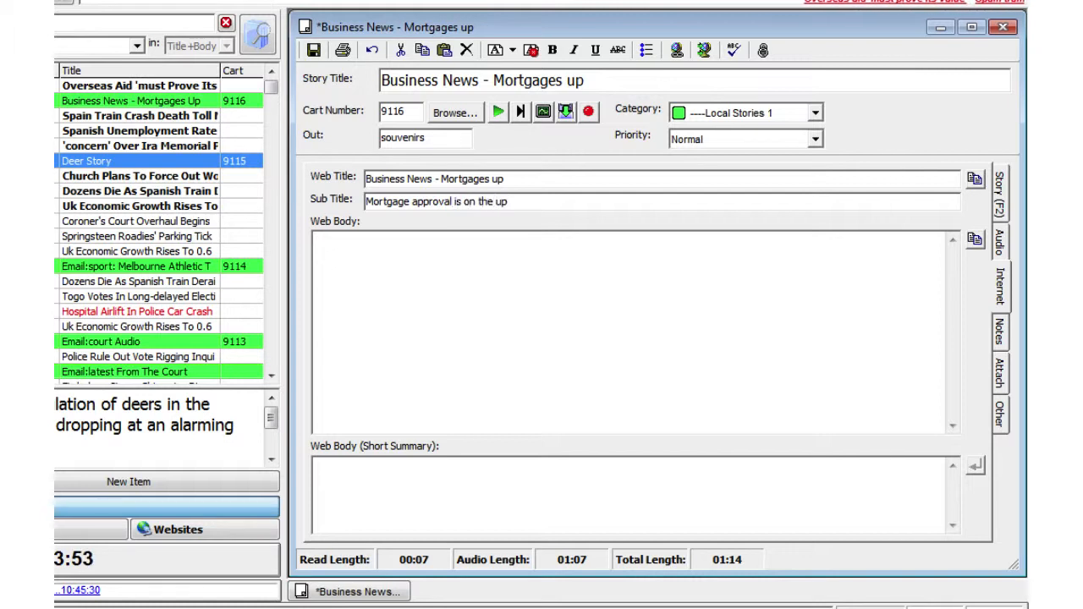
pyautogui.write(' as')
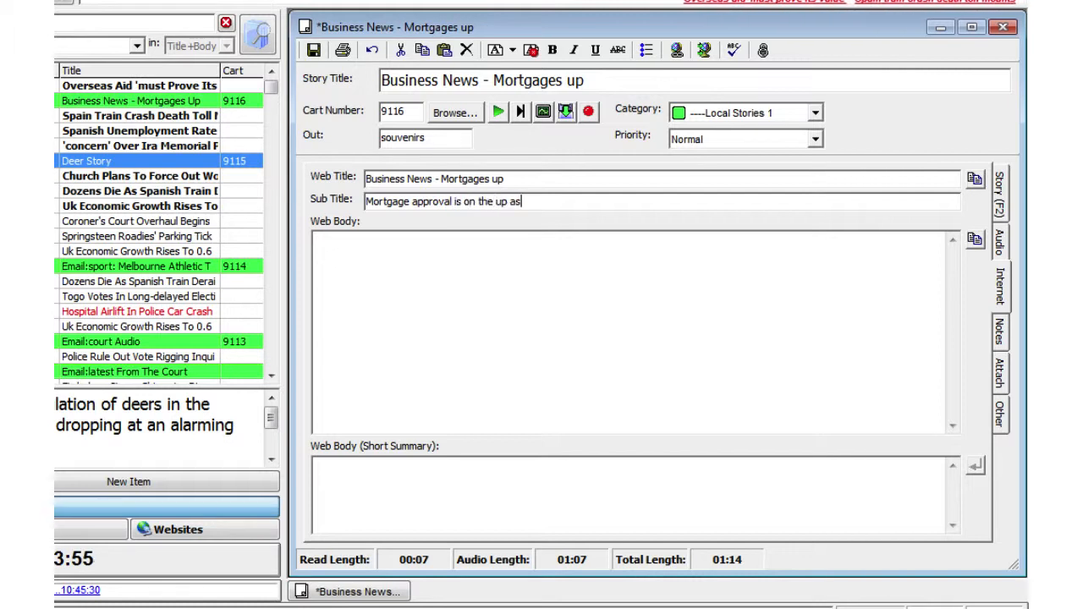
pyautogui.write(' revealed by Halif')
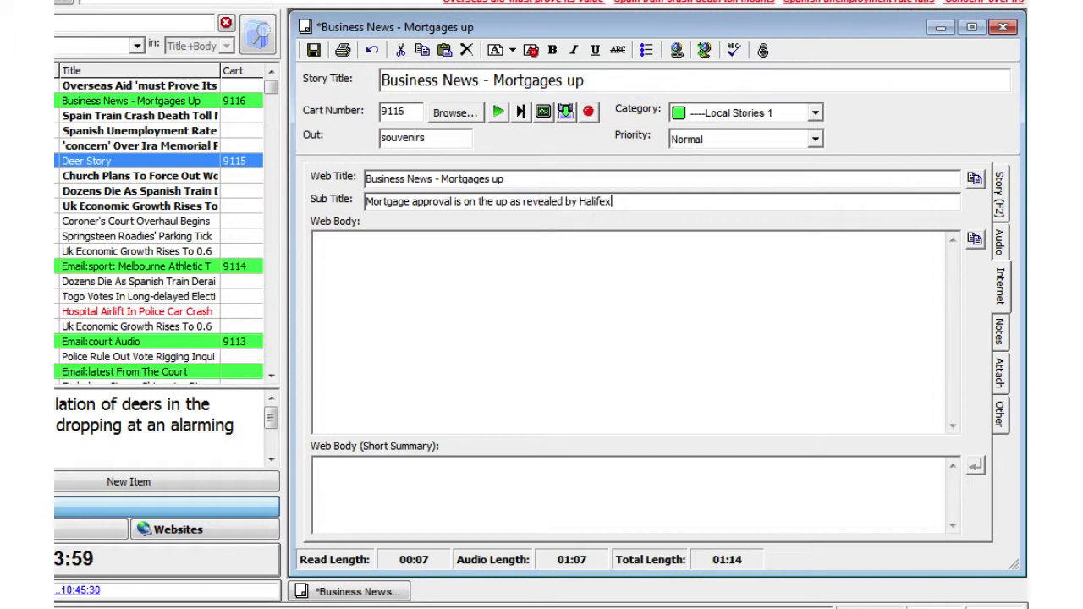
pyautogui.write('ax')
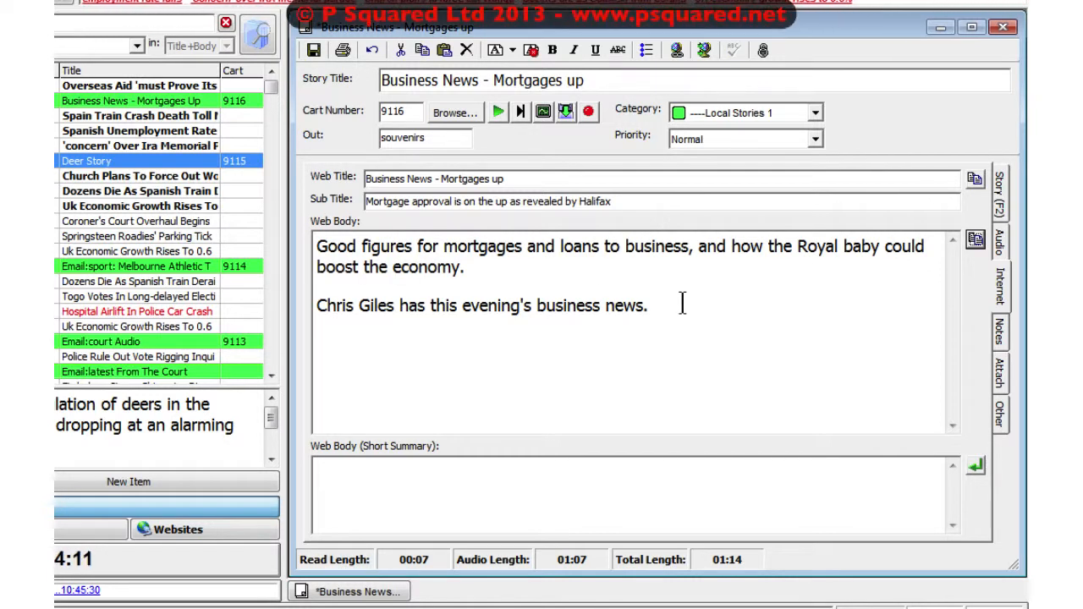
# Insert "Mortgage approvals from Halifax Building Society have increased by 30% over the last 4 months." as a paragraph after the web body's first paragraph.
pyautogui.click(548, 269)
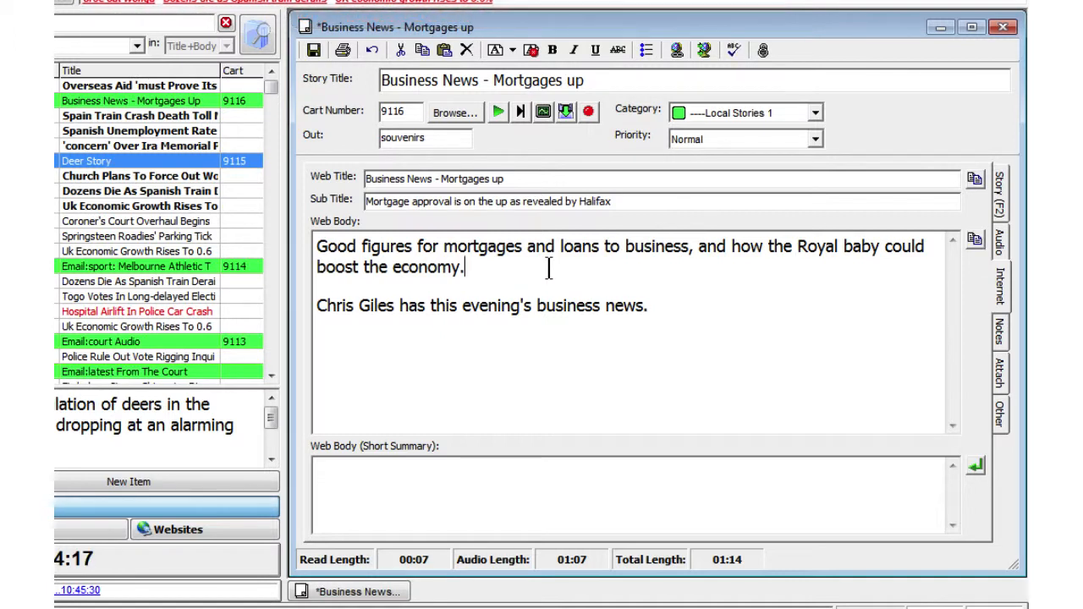
pyautogui.press('Return')
pyautogui.press('Return')
pyautogui.press('Return')
pyautogui.press('Return')
pyautogui.press('BackSpace')
pyautogui.press('BackSpace')
pyautogui.write('Mortgage')
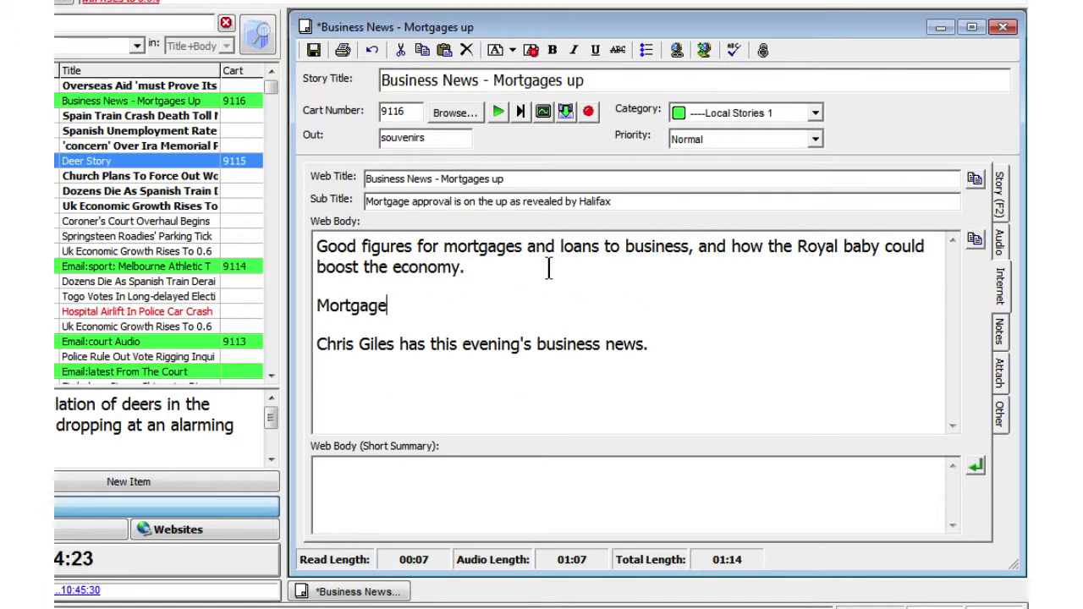
pyautogui.write(' approvals from Halifax Building Soci')
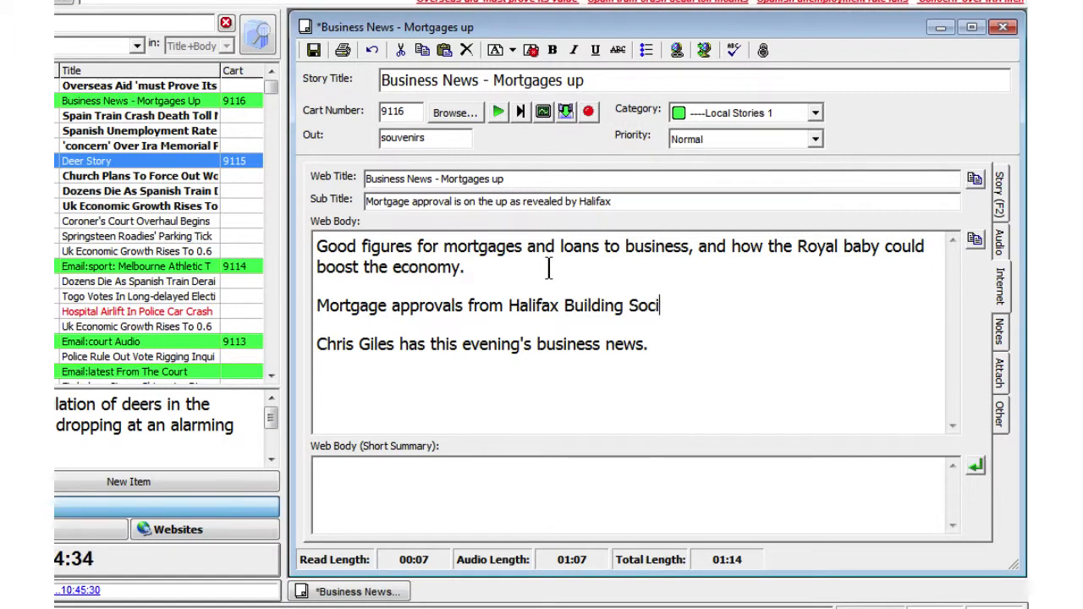
pyautogui.write('ety have increased by 30% over the last 4 months.')
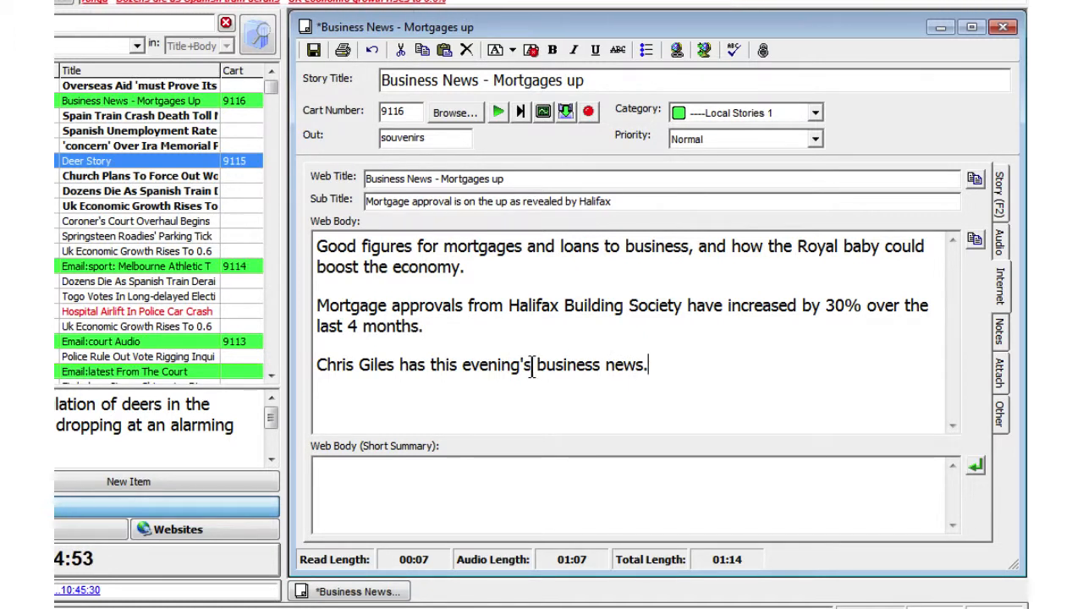
# Replace "this evening's" with "tuesdays" in the web body's last sentence and use the body's first paragraph as the short summary.
pyautogui.moveTo(532, 371); pyautogui.dragTo(440, 374)
pyautogui.write('tue')
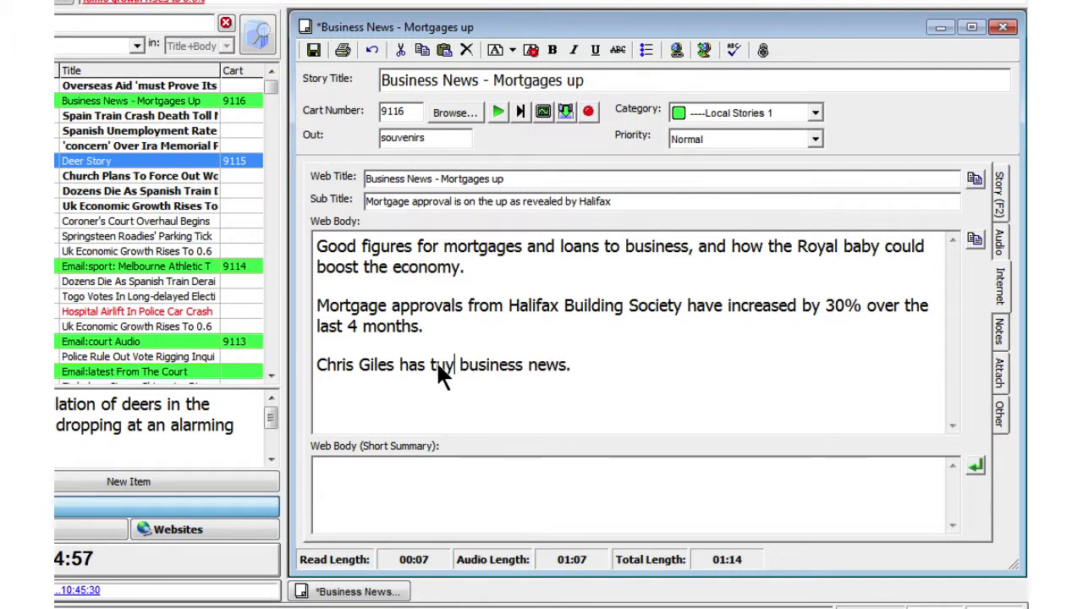
pyautogui.write('sdays')
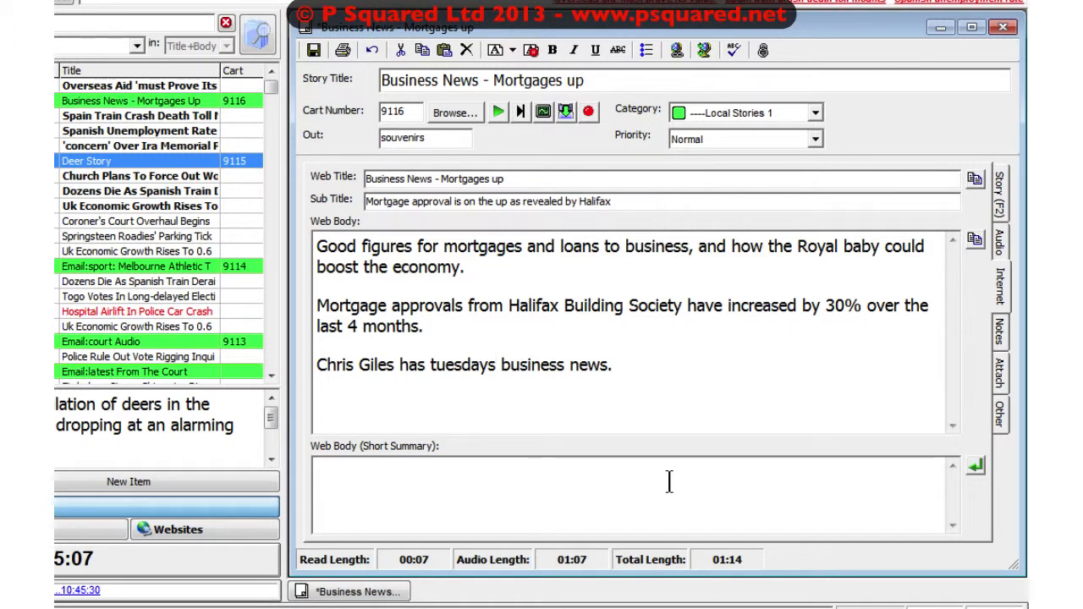
pyautogui.click(981, 462)
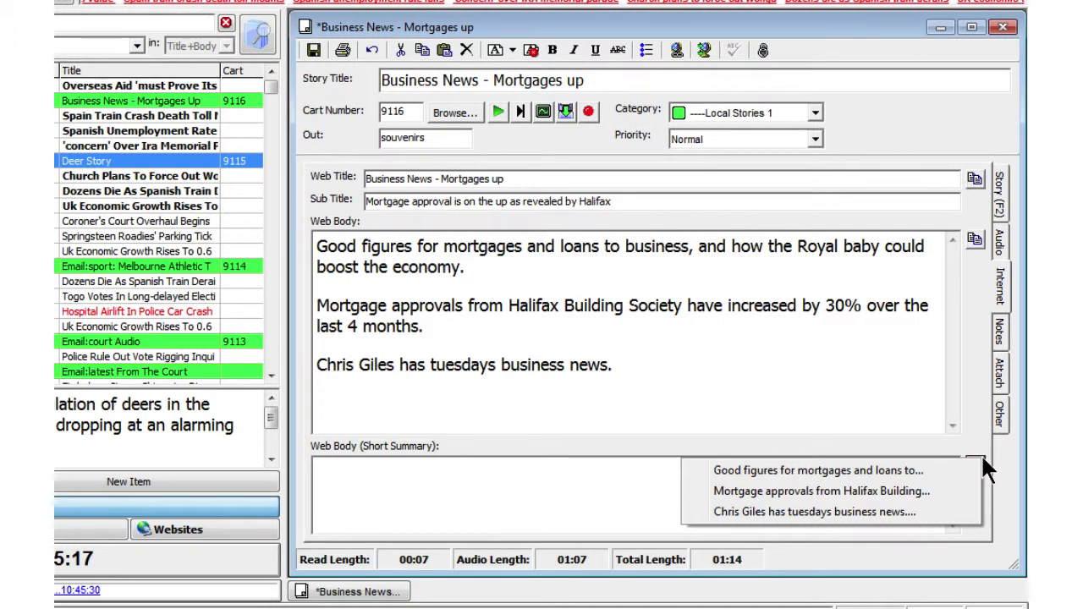
pyautogui.click(919, 466)
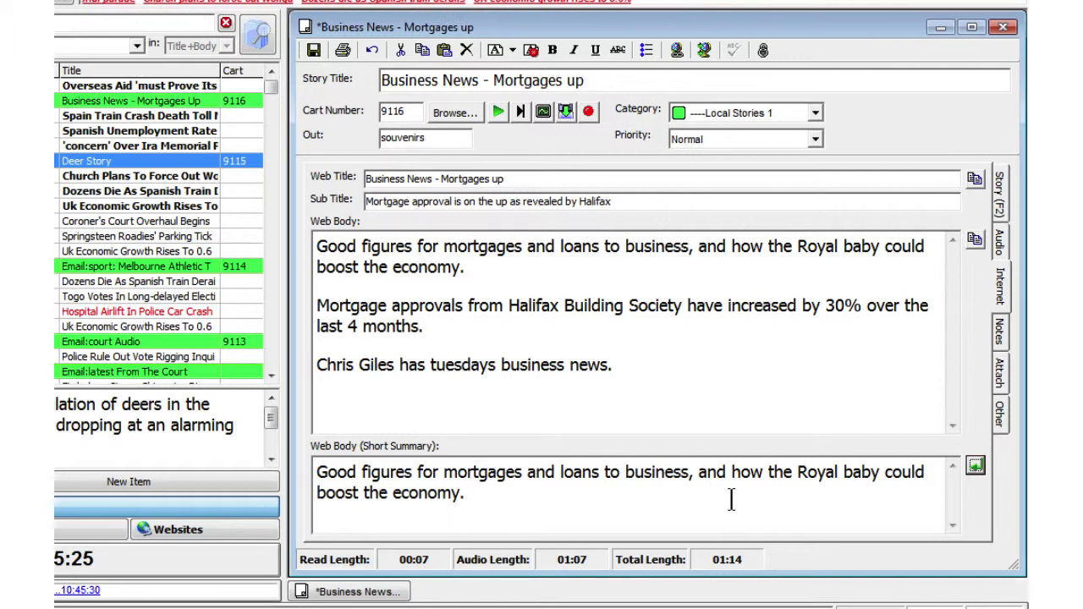
# Review the story's notes and edit history, its attachments, and its destinations and author details.
pyautogui.click(1003, 337)
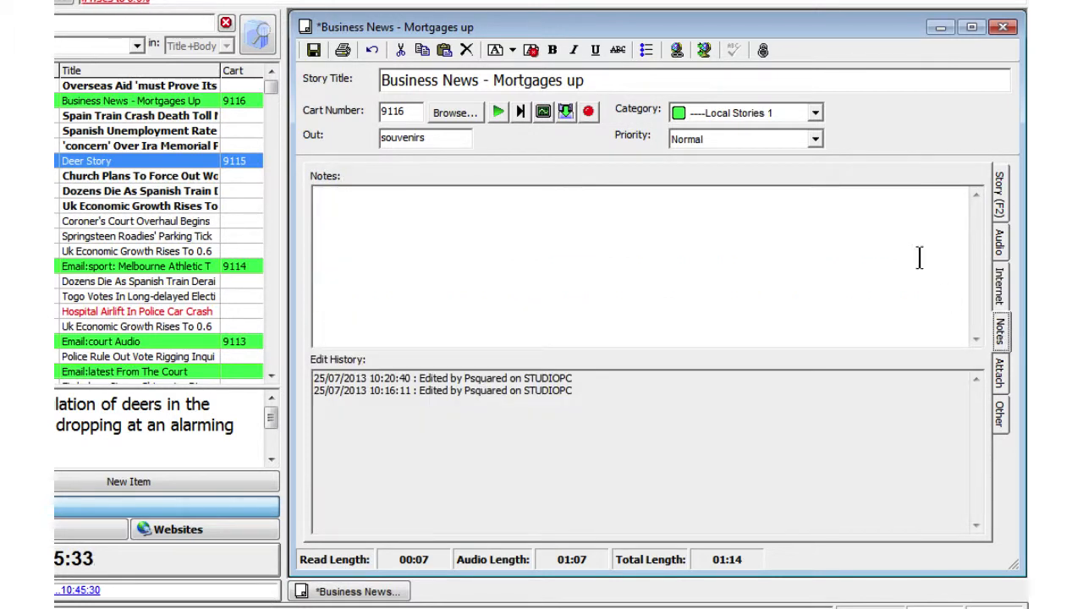
pyautogui.click(1000, 373)
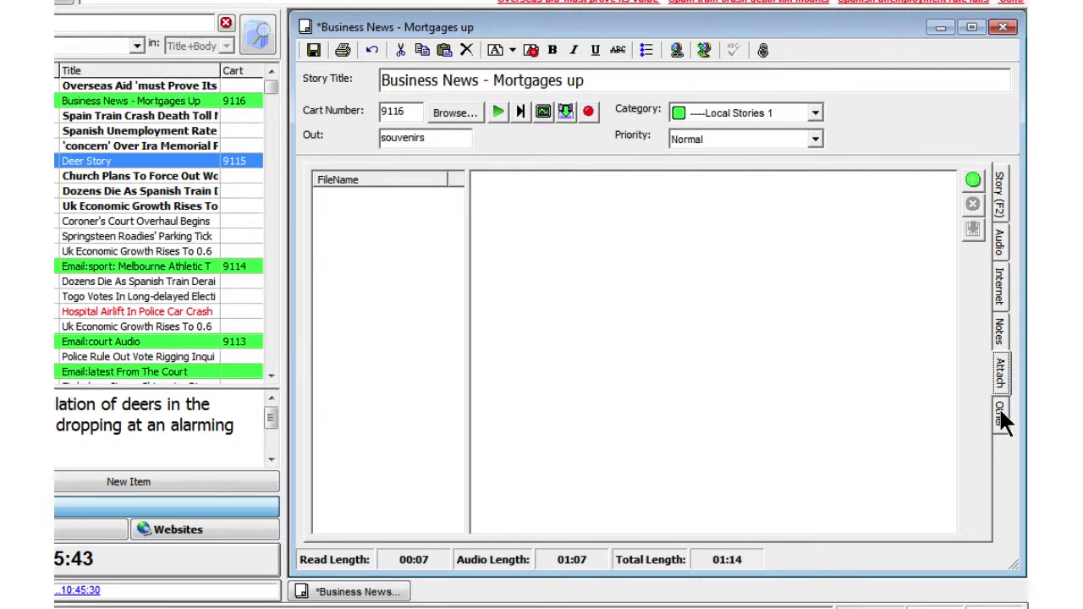
pyautogui.click(999, 413)
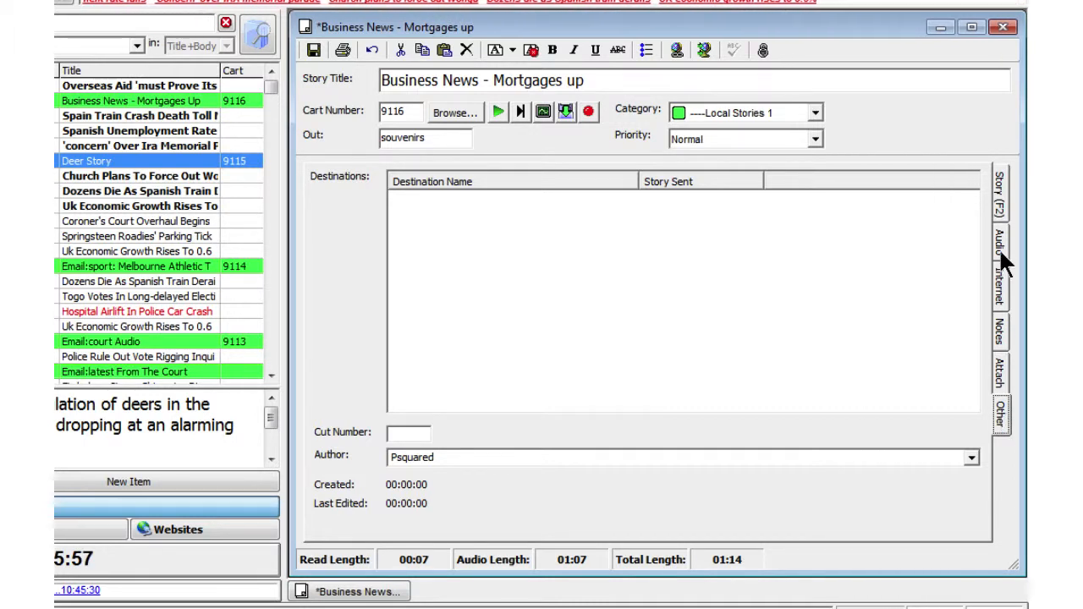
# Add the image MYR03034 from the Desktop to the story, fitted to width.
pyautogui.click(996, 199)
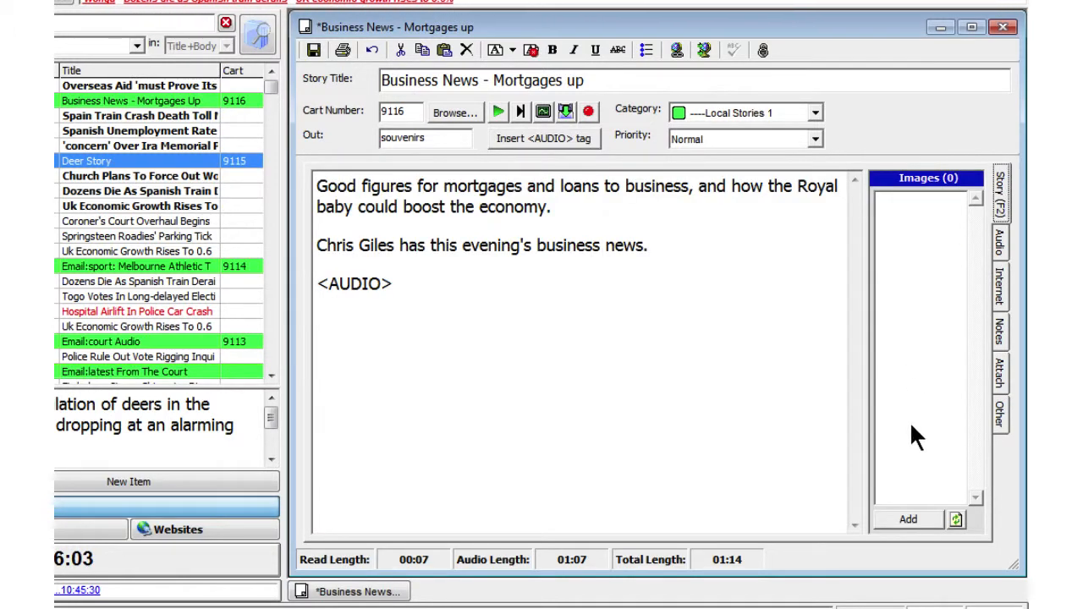
pyautogui.click(898, 517)
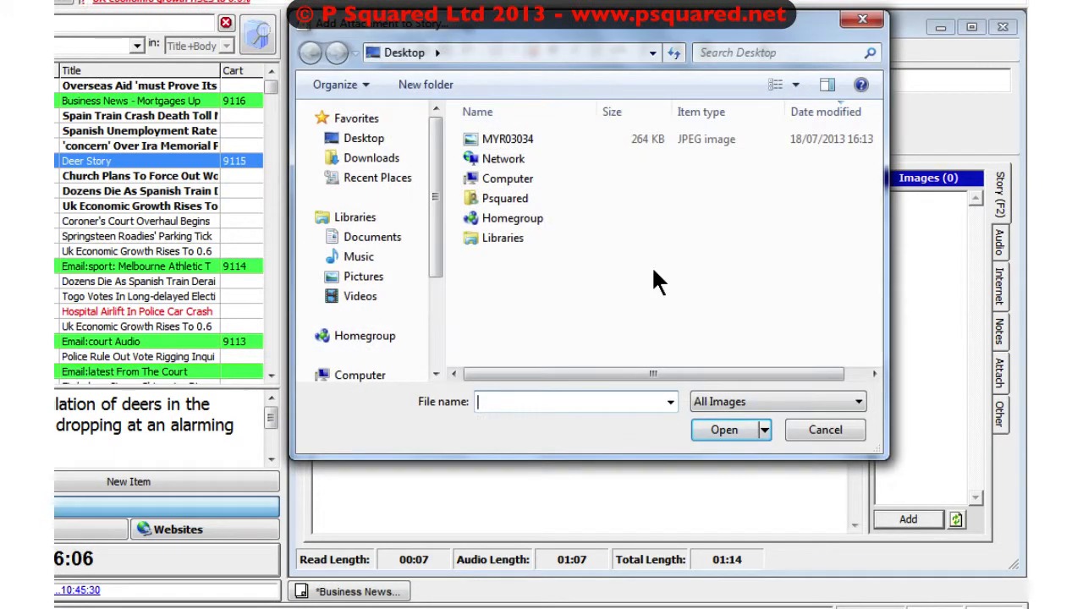
pyautogui.click(537, 136)
pyautogui.click(704, 429)
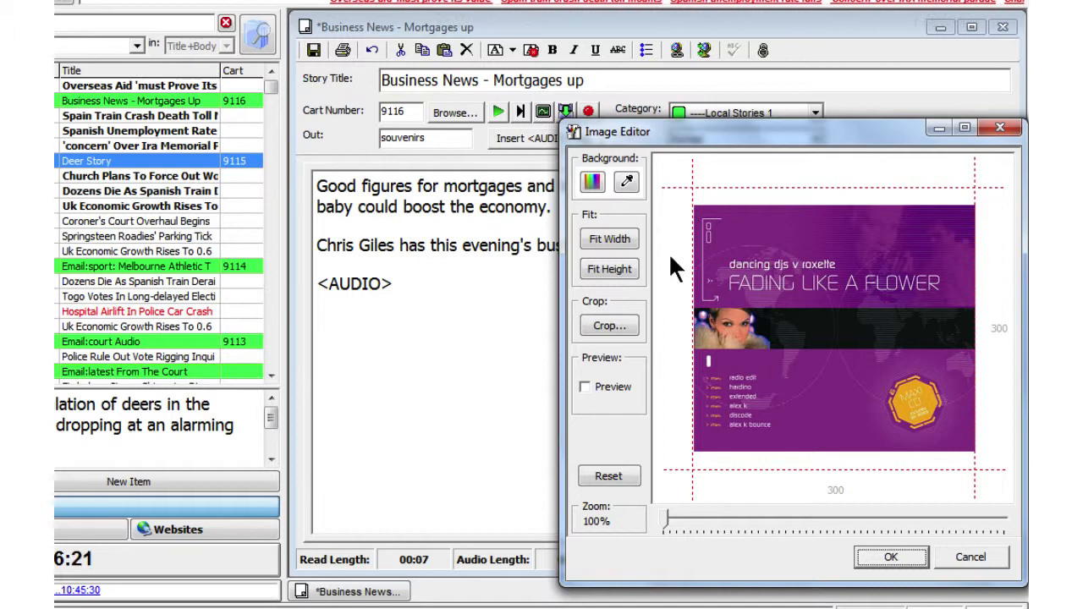
pyautogui.click(613, 235)
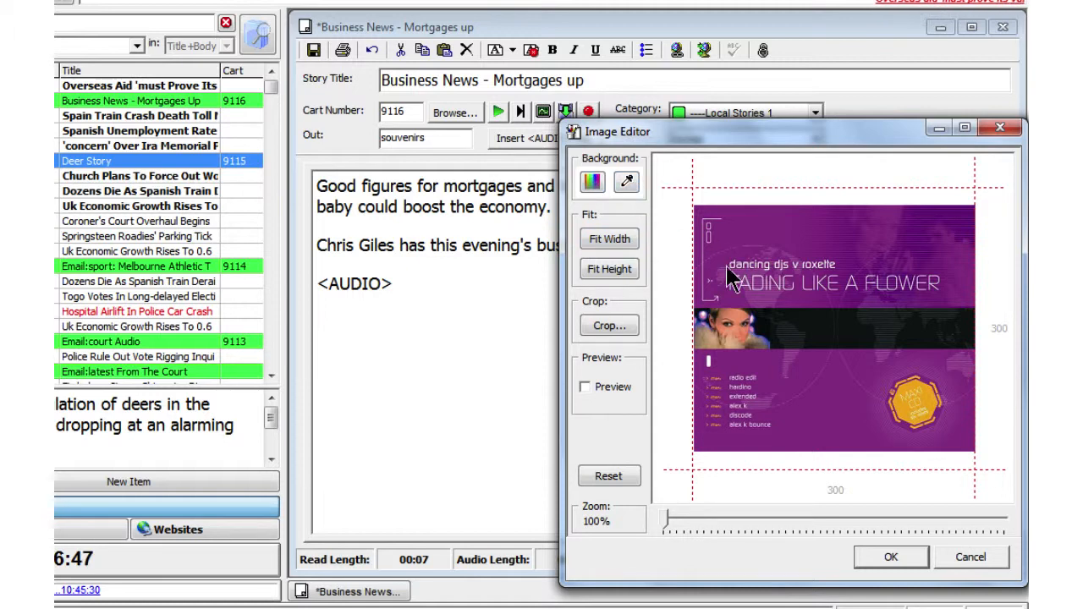
pyautogui.click(881, 557)
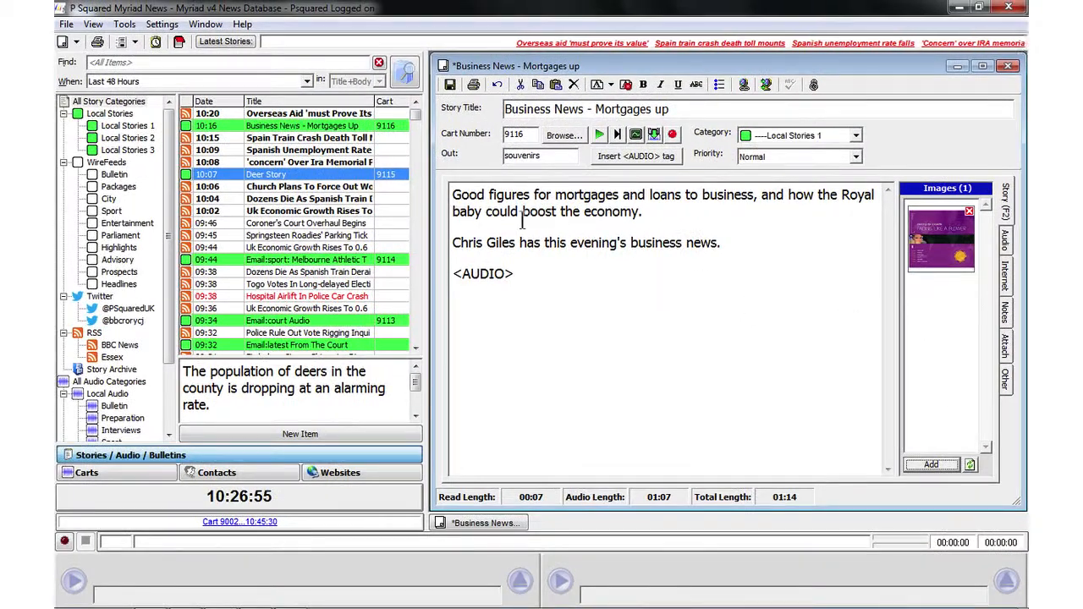
# Examine the News Database Settings and close them.
pyautogui.click(204, 25)
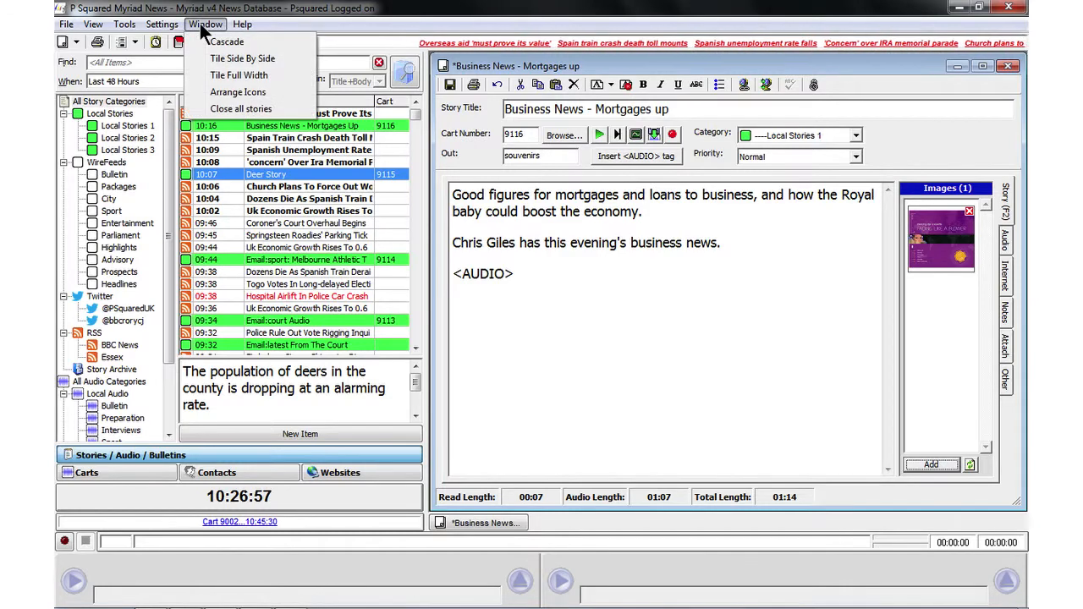
pyautogui.moveTo(159, 27)
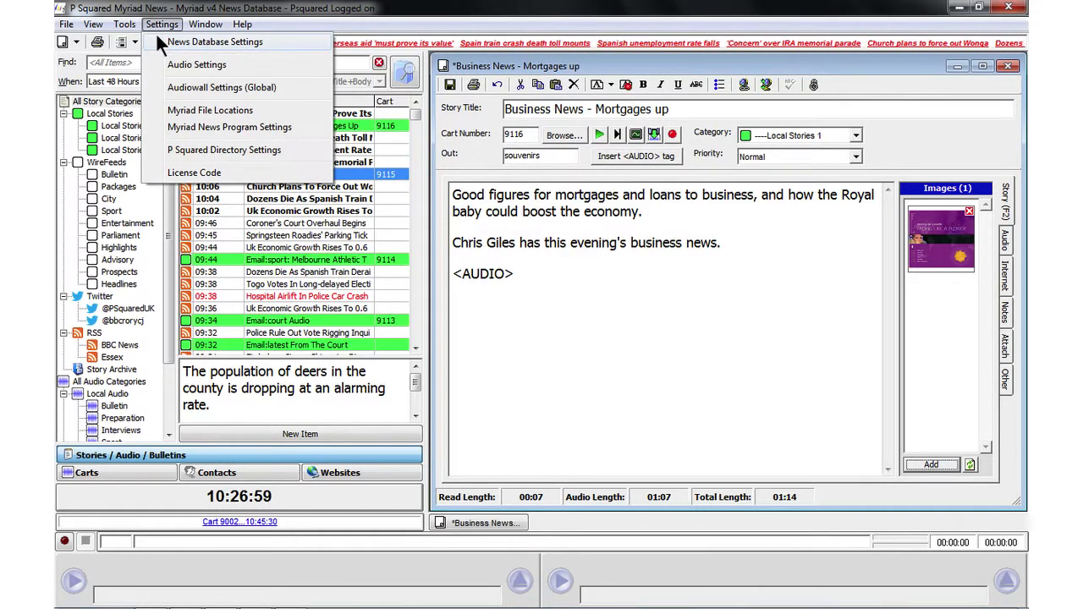
pyautogui.click(161, 41)
pyautogui.click(724, 139)
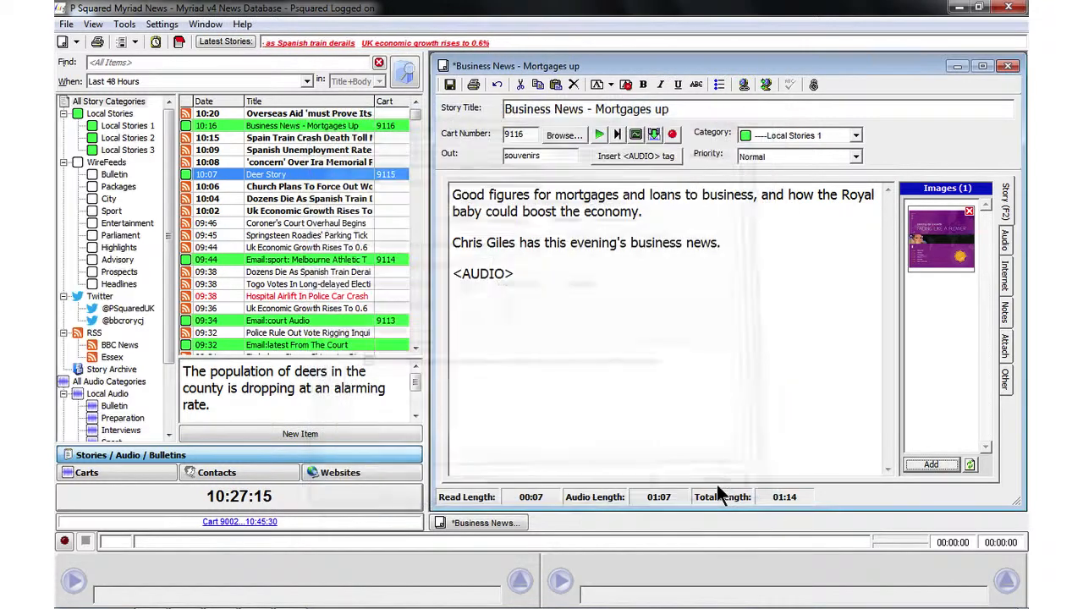
pyautogui.click(718, 487)
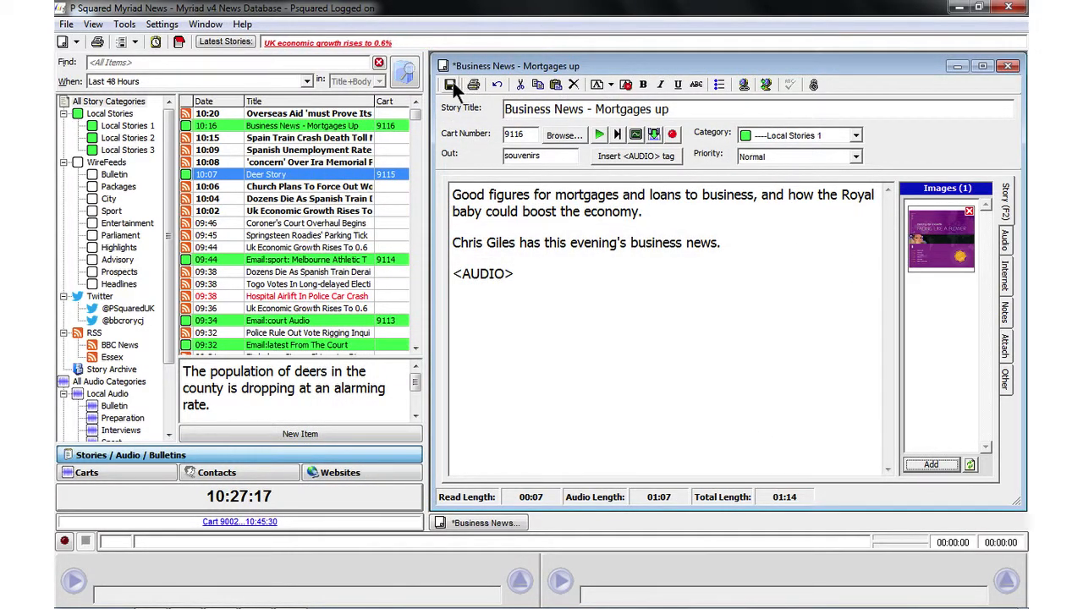